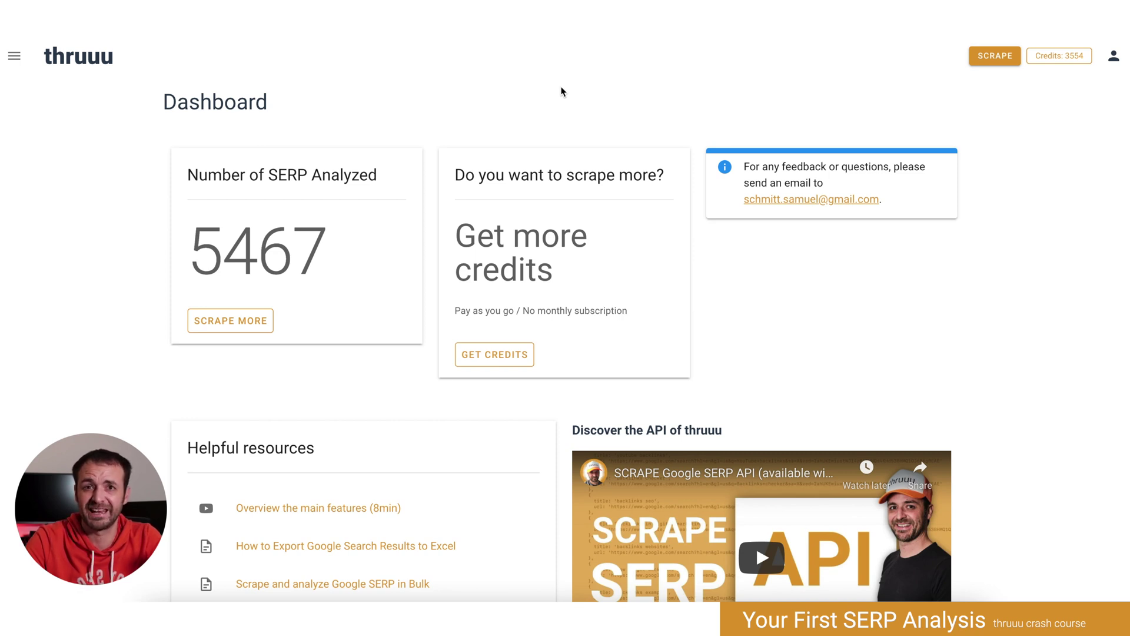
Step: Go to the single-keyword Scraper page from the hamburger menu, then reopen the menu
left_click(19, 58)
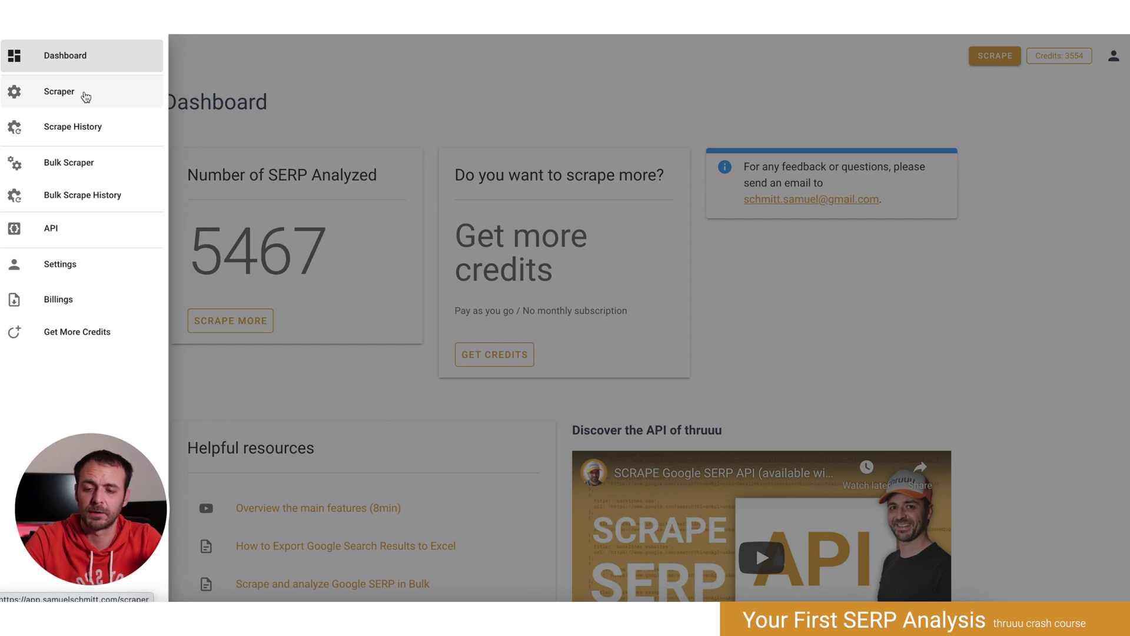
left_click(86, 97)
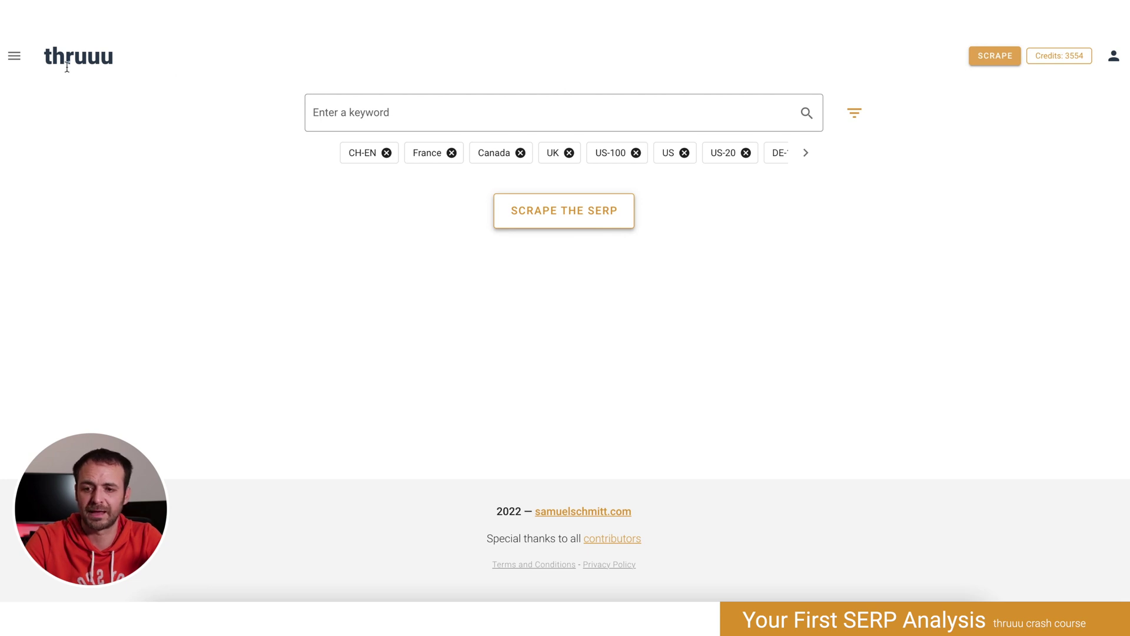
left_click(17, 57)
Step: Browse the Scrape History, view the seo copywriting scrape, then go to the Bulk SERP Scraper
left_click(57, 125)
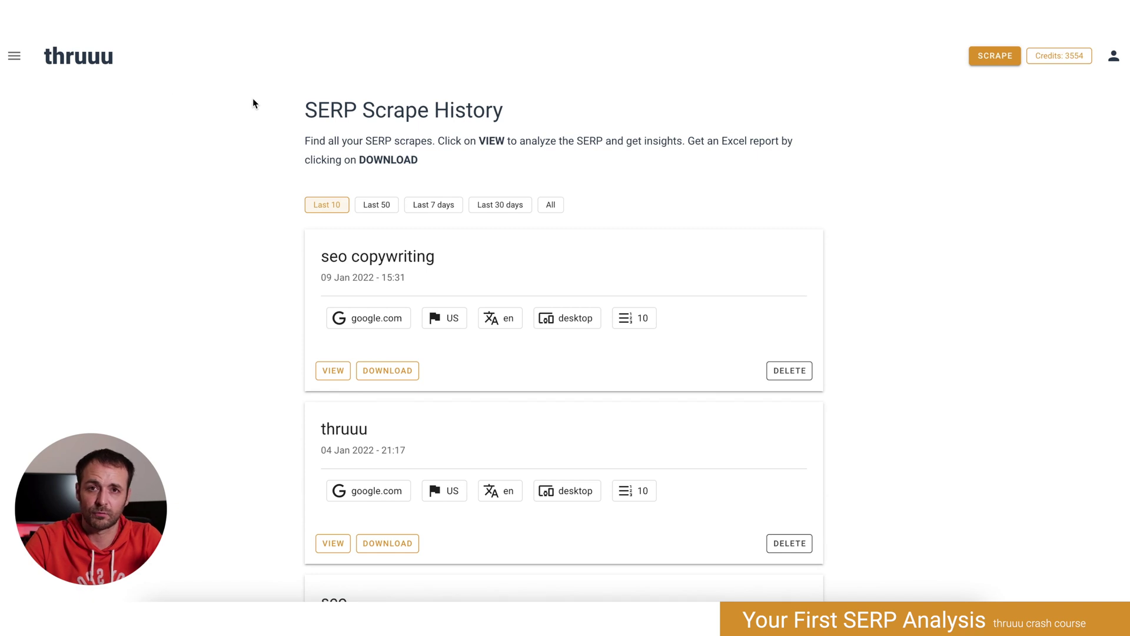
scroll(271, 182, "down", 2)
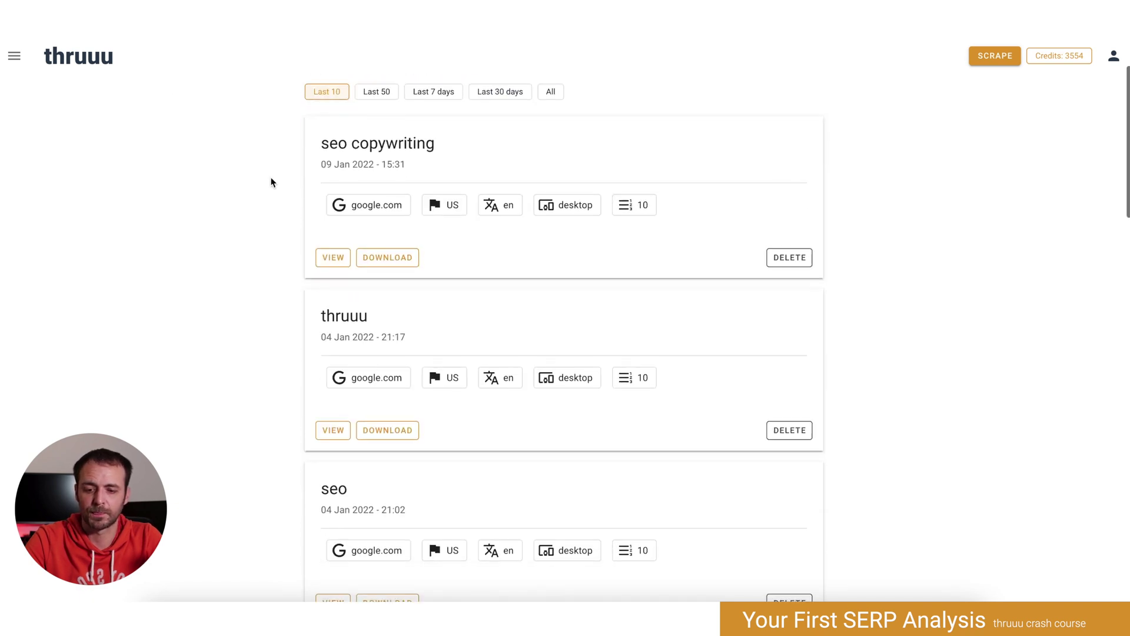
scroll(271, 182, "down", 1)
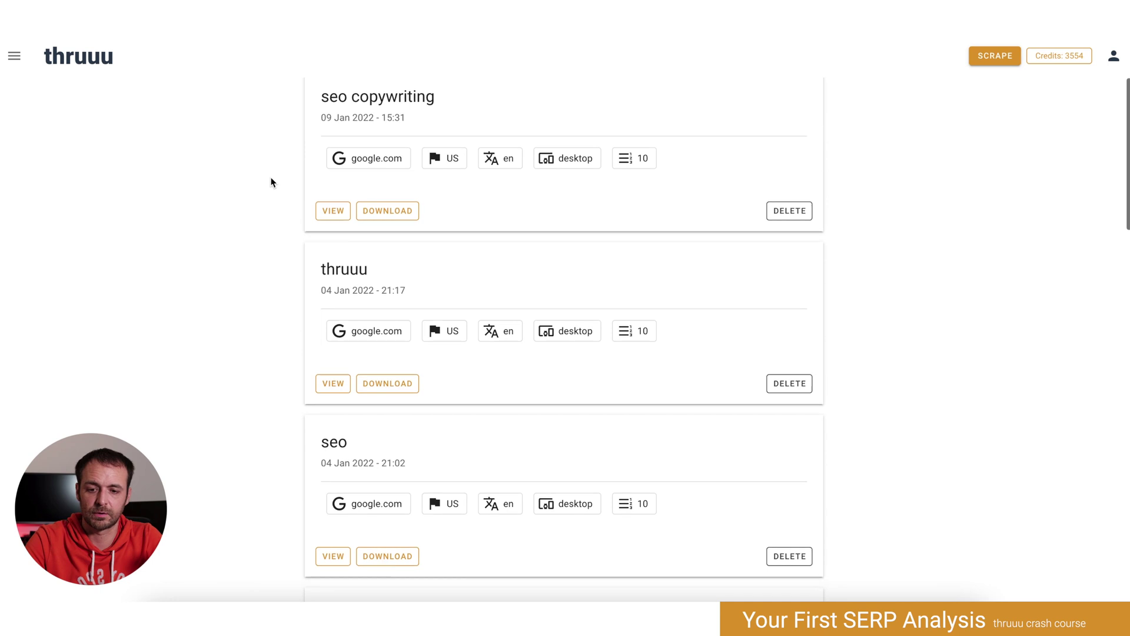
left_click(333, 211)
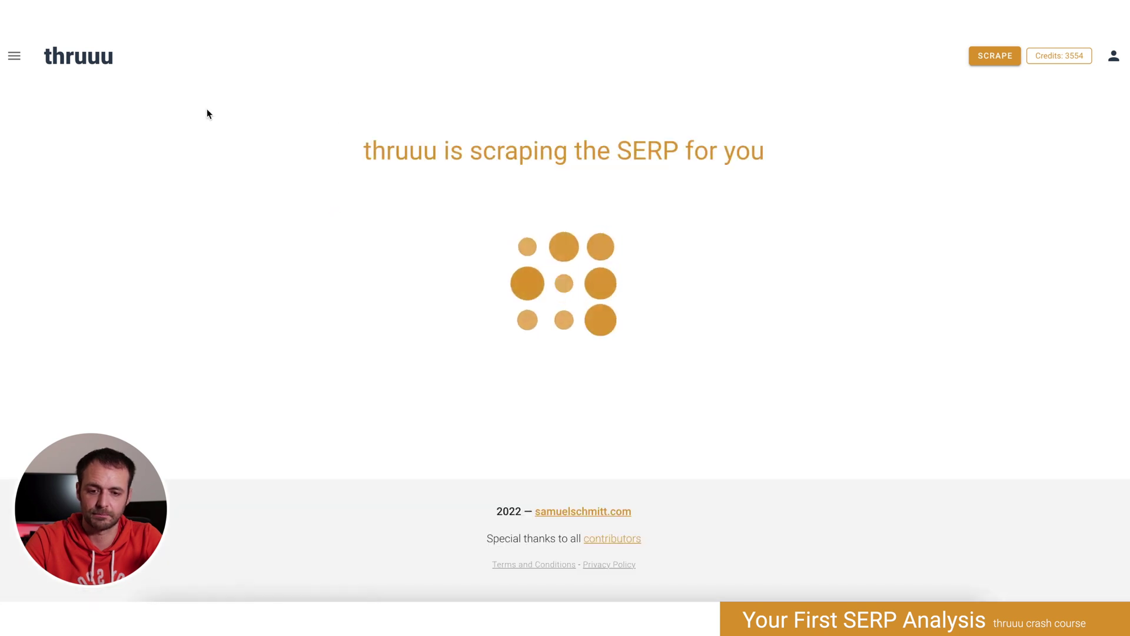
left_click(14, 58)
left_click(68, 163)
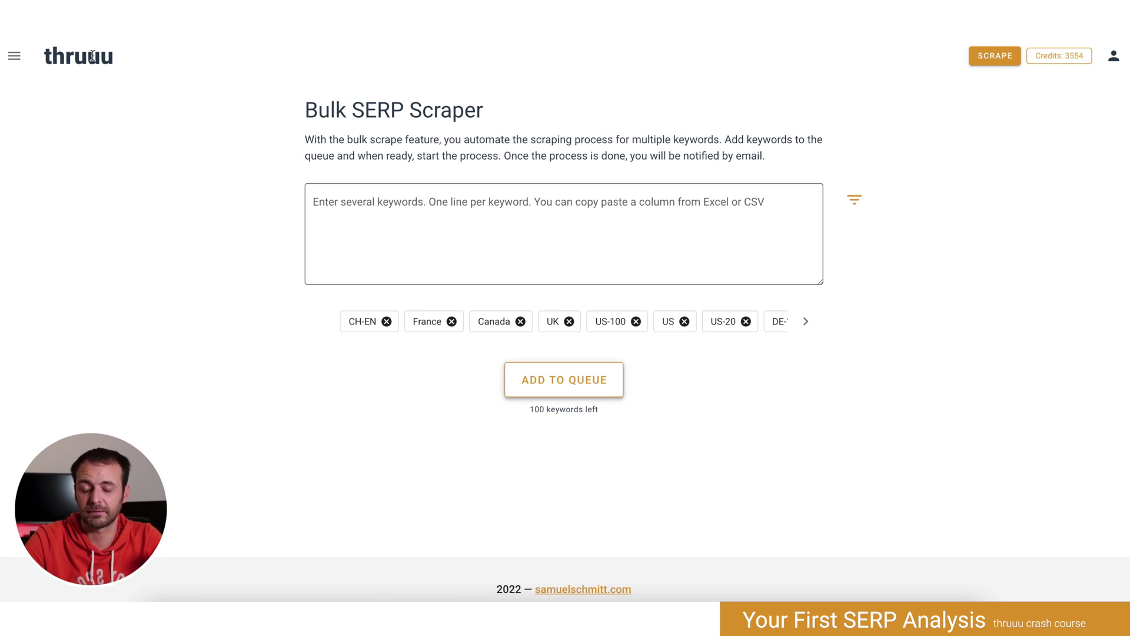
Step: Open the API Developers Mode page showing the API key and webhook endpoint
left_click(20, 57)
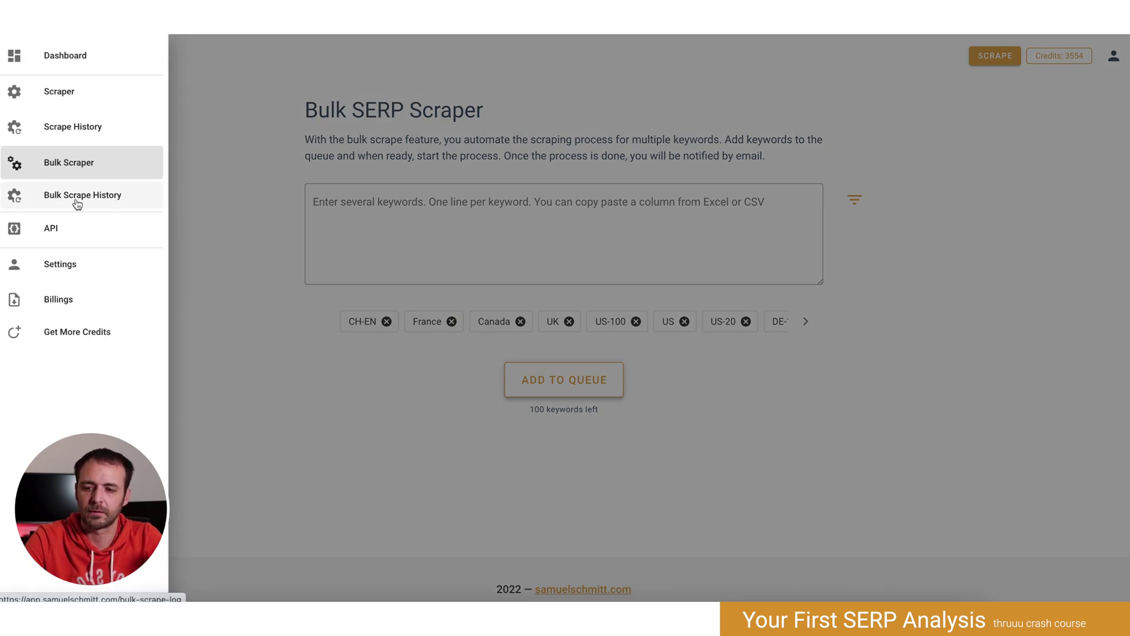
left_click(59, 232)
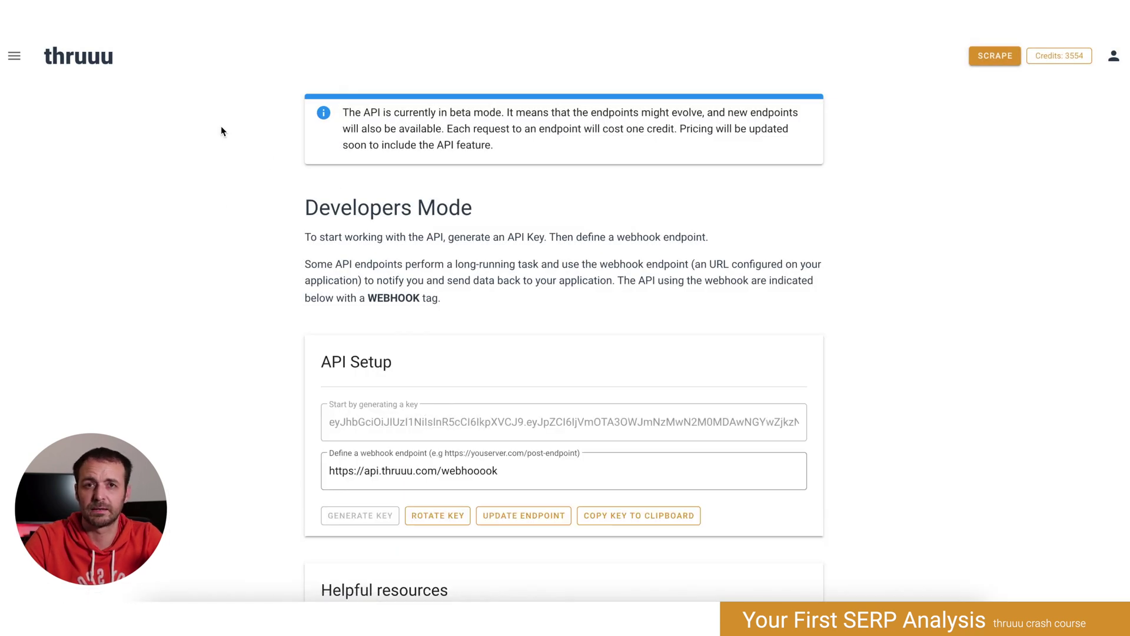
Step: Visit Settings and the Billing History, then open the Get More Credits page
left_click(14, 57)
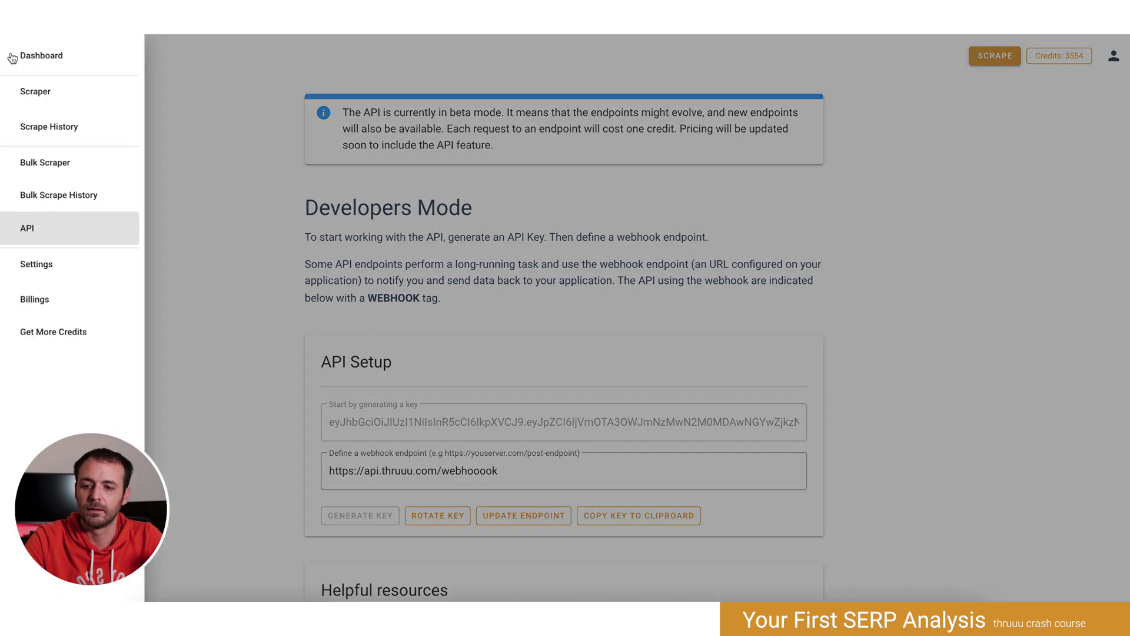
left_click(78, 267)
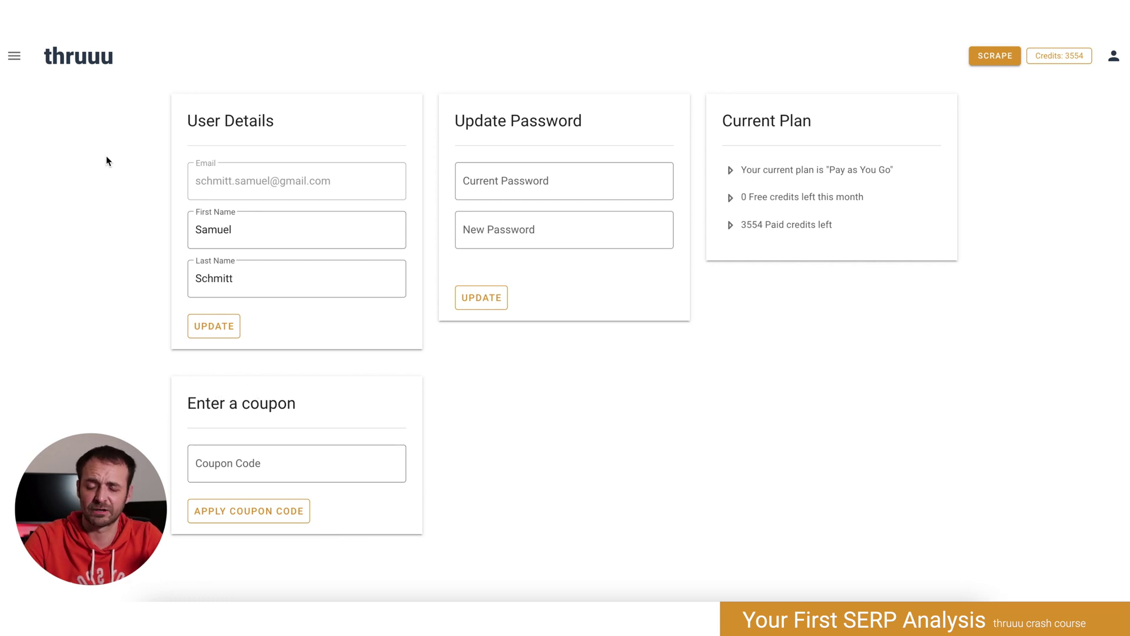
left_click(15, 55)
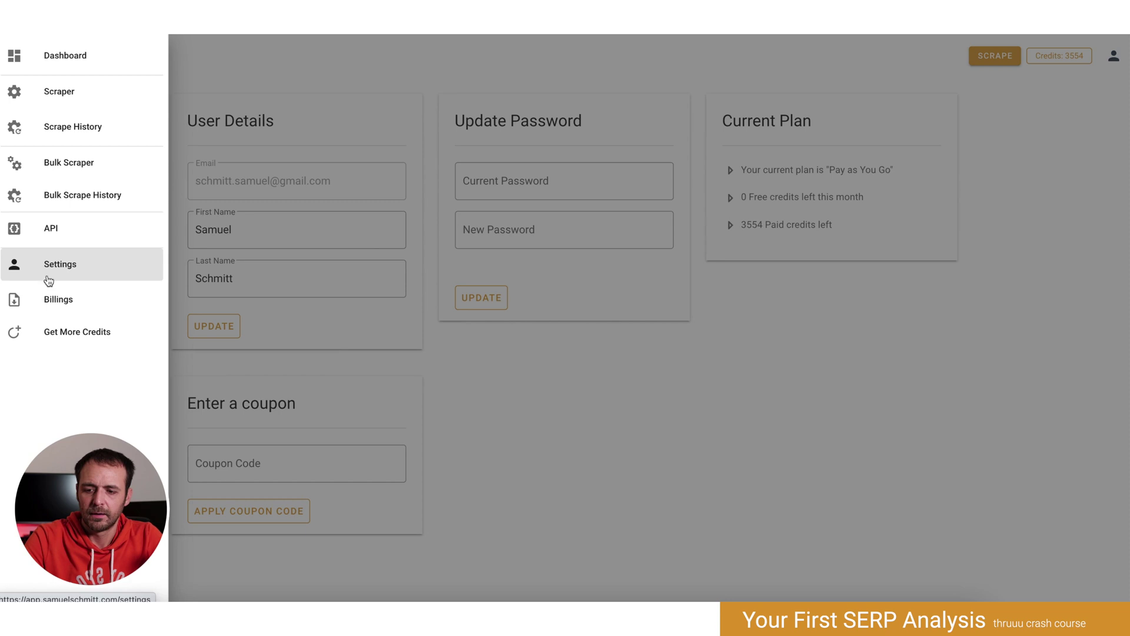
left_click(49, 302)
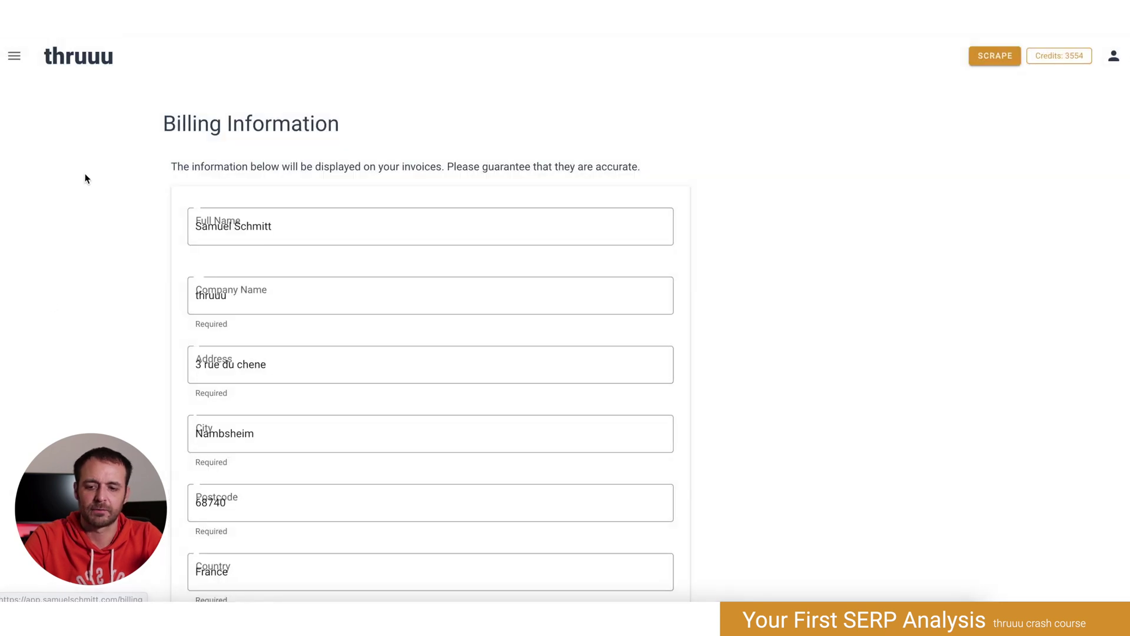
scroll(83, 177, "down", 7)
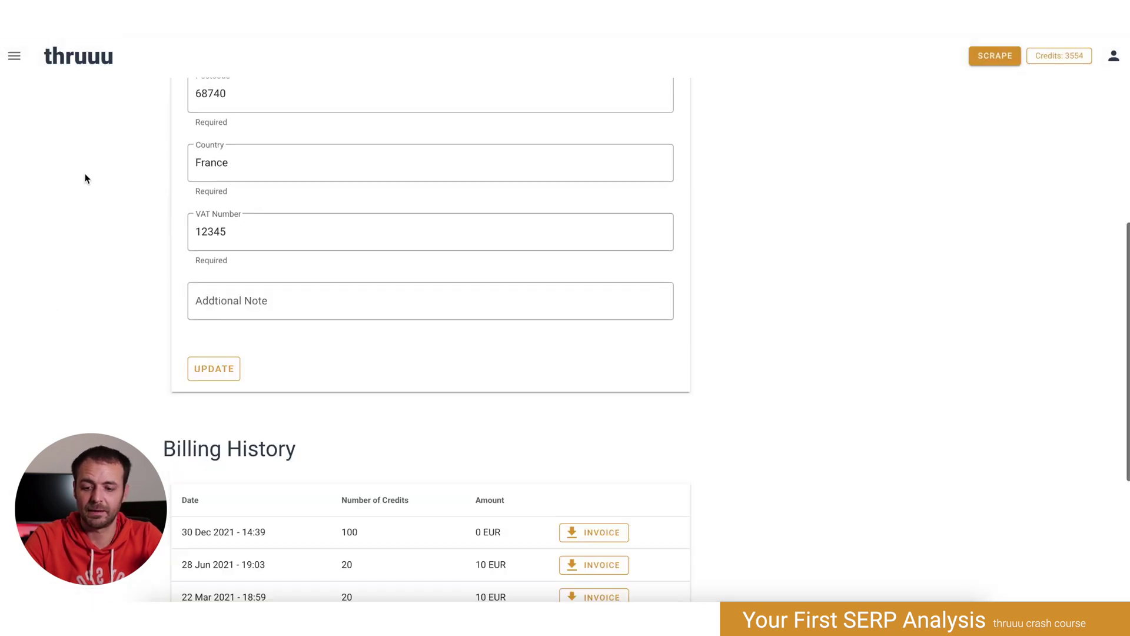
left_click(14, 56)
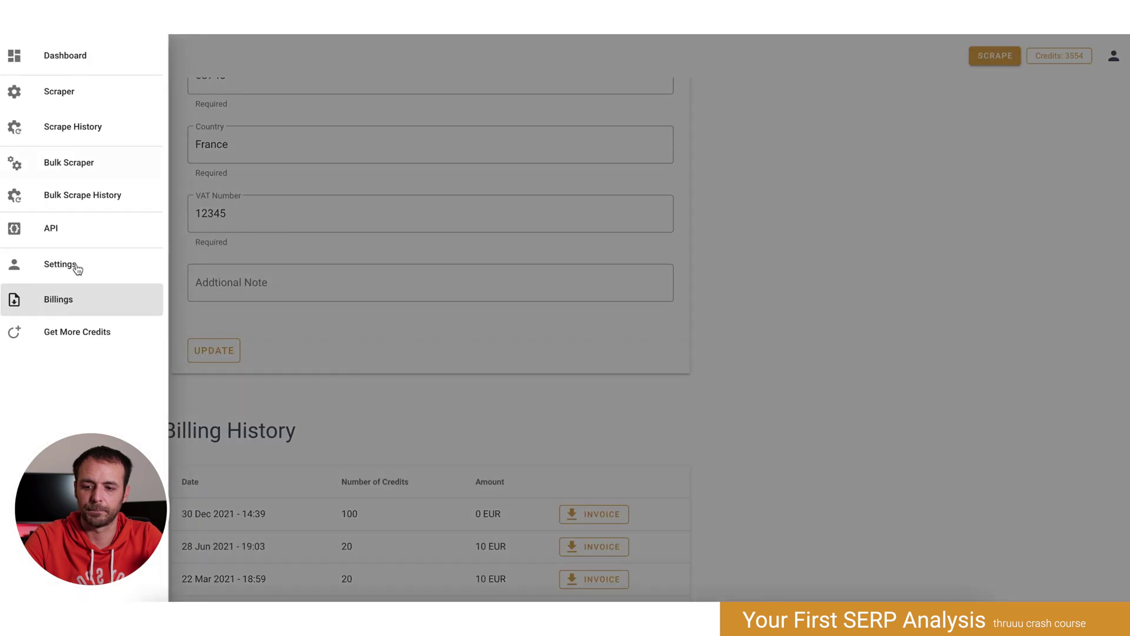
left_click(76, 338)
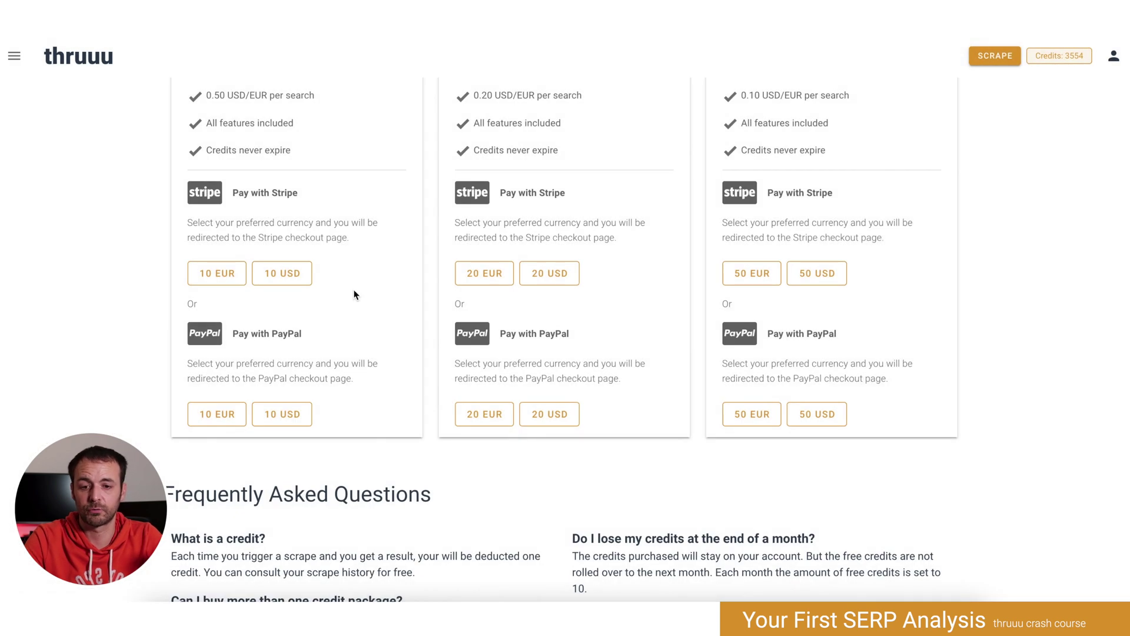
scroll(506, 247, "up", 7)
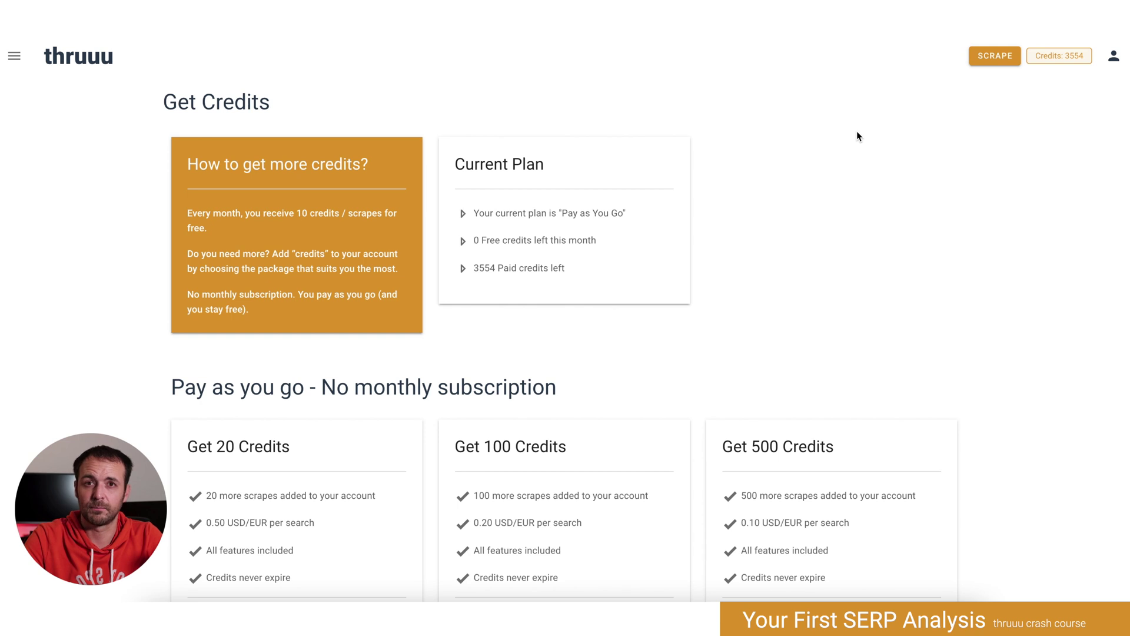
Step: Start a new single-keyword scrape and enter 'seo copywriting' as the keyword
left_click(1006, 61)
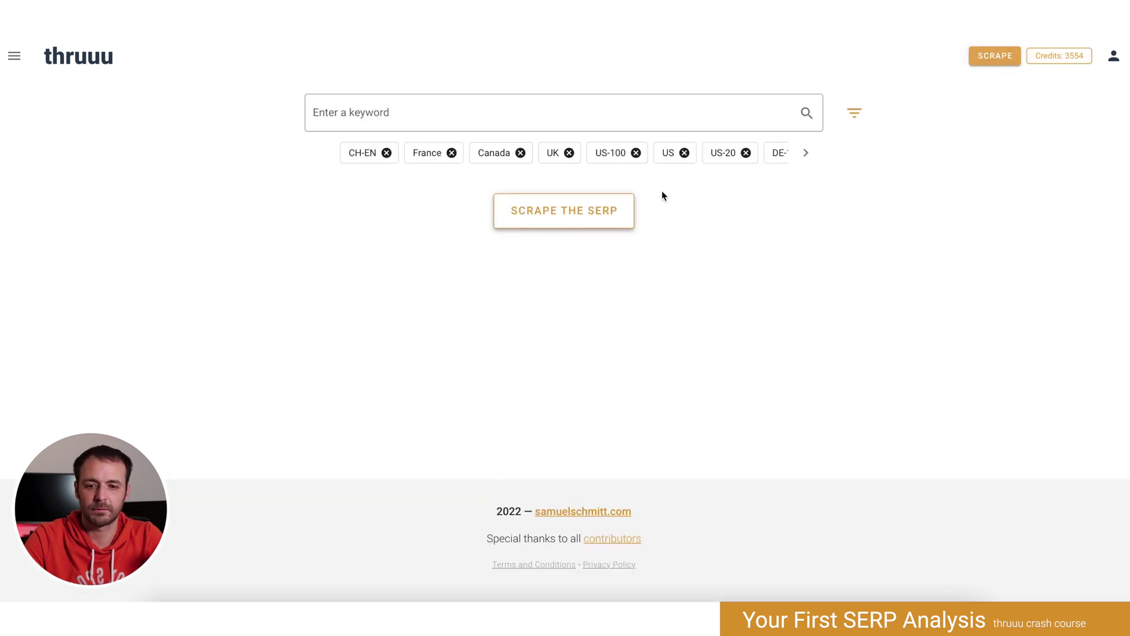
left_click(391, 112)
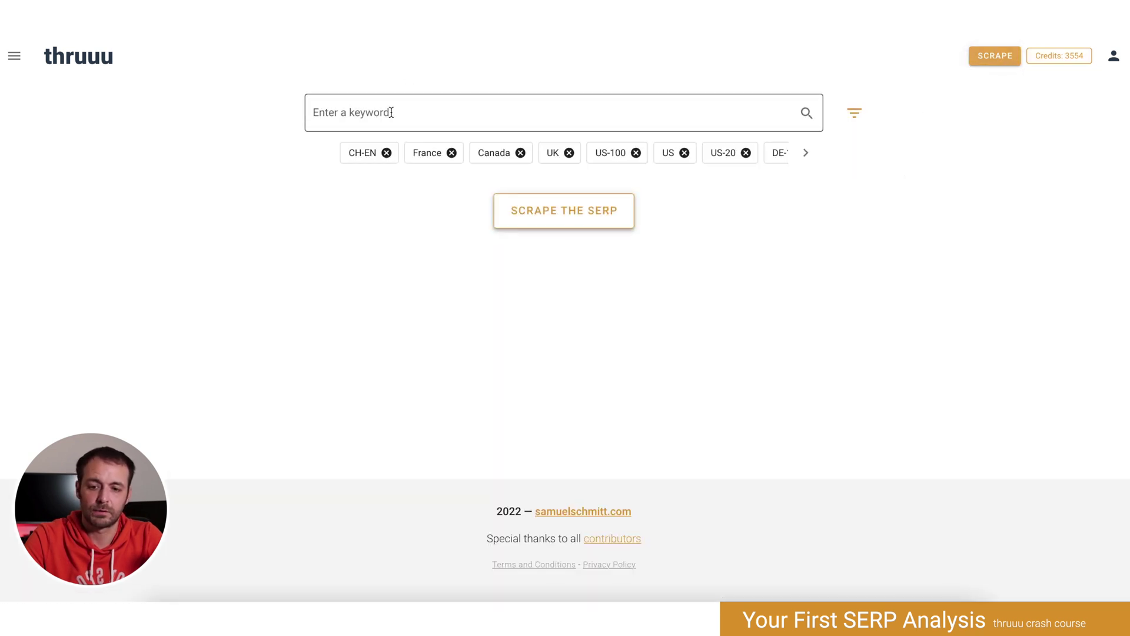
left_click(449, 111)
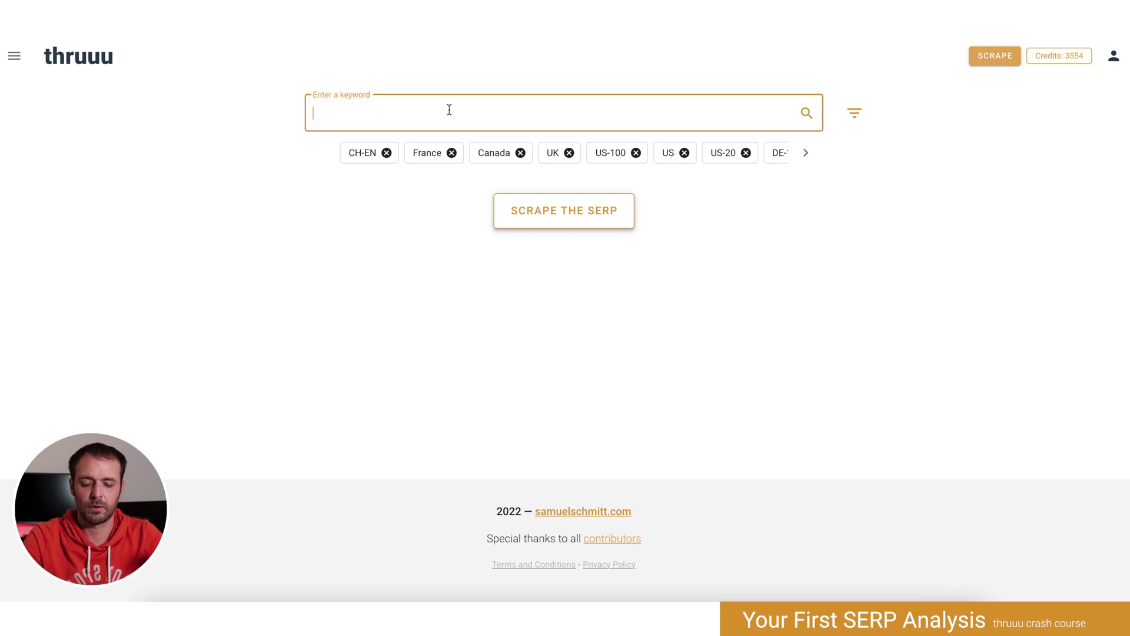
type("seo ")
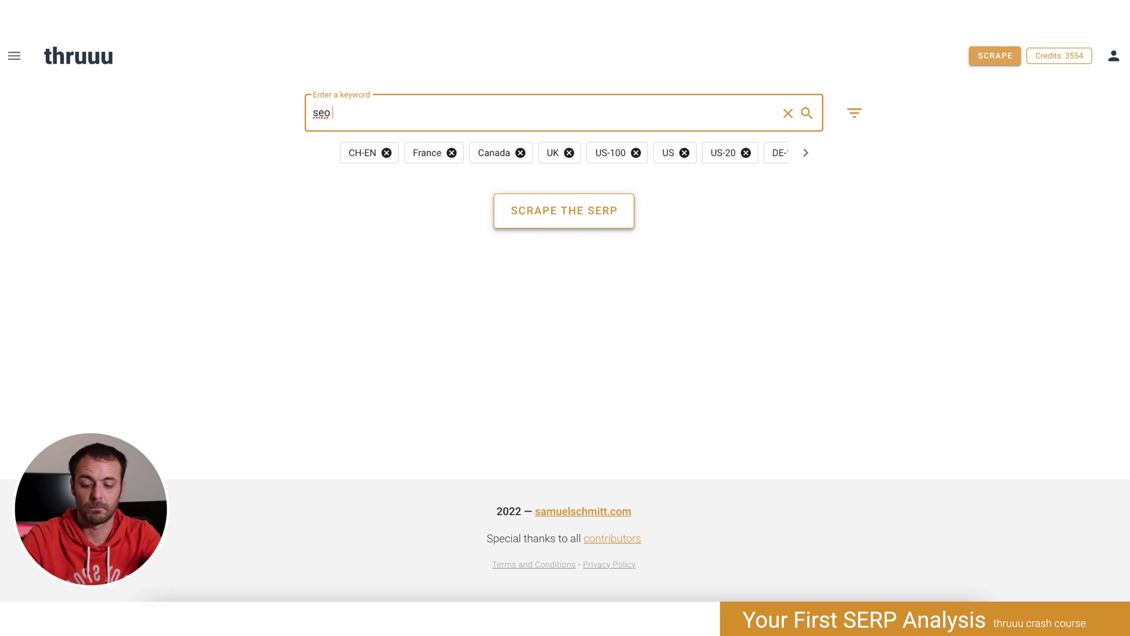
type("co")
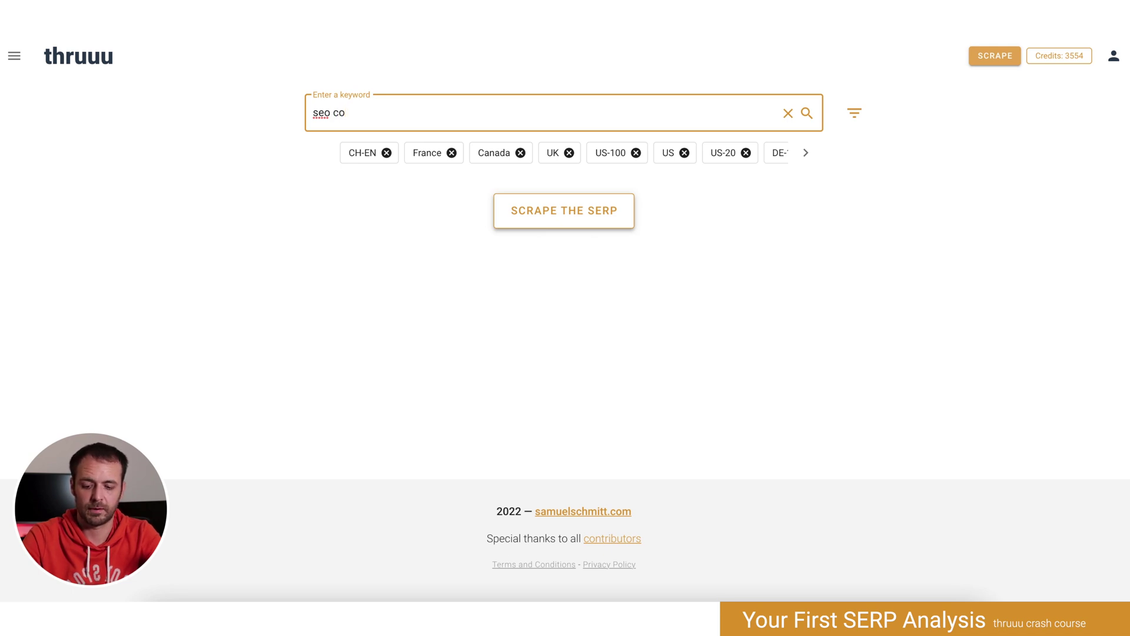
type("pywritin")
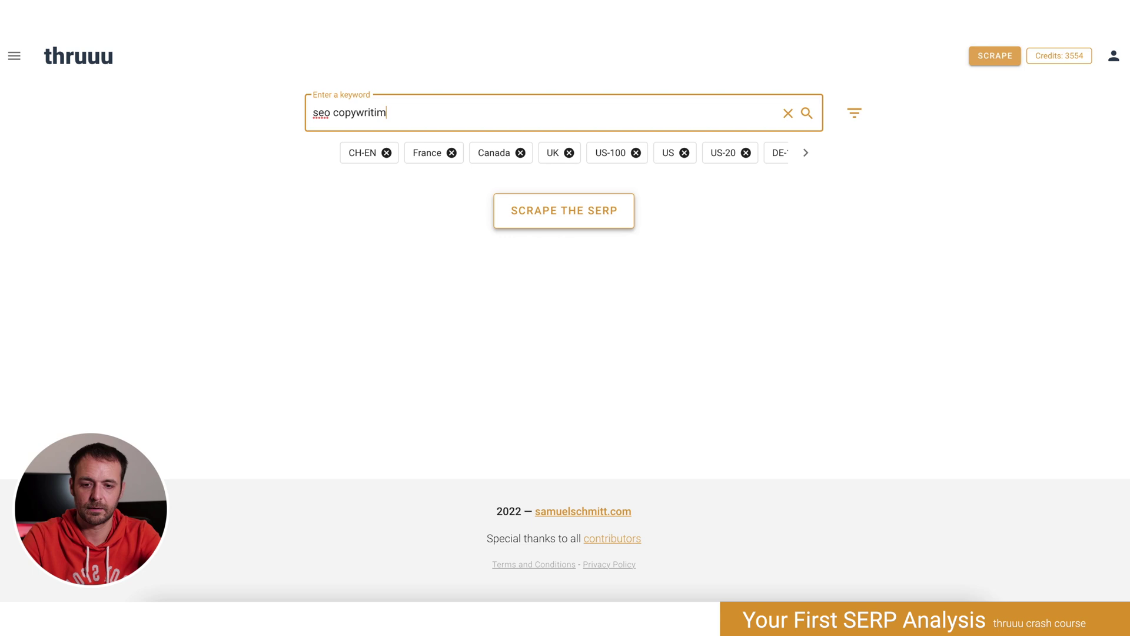
type("g")
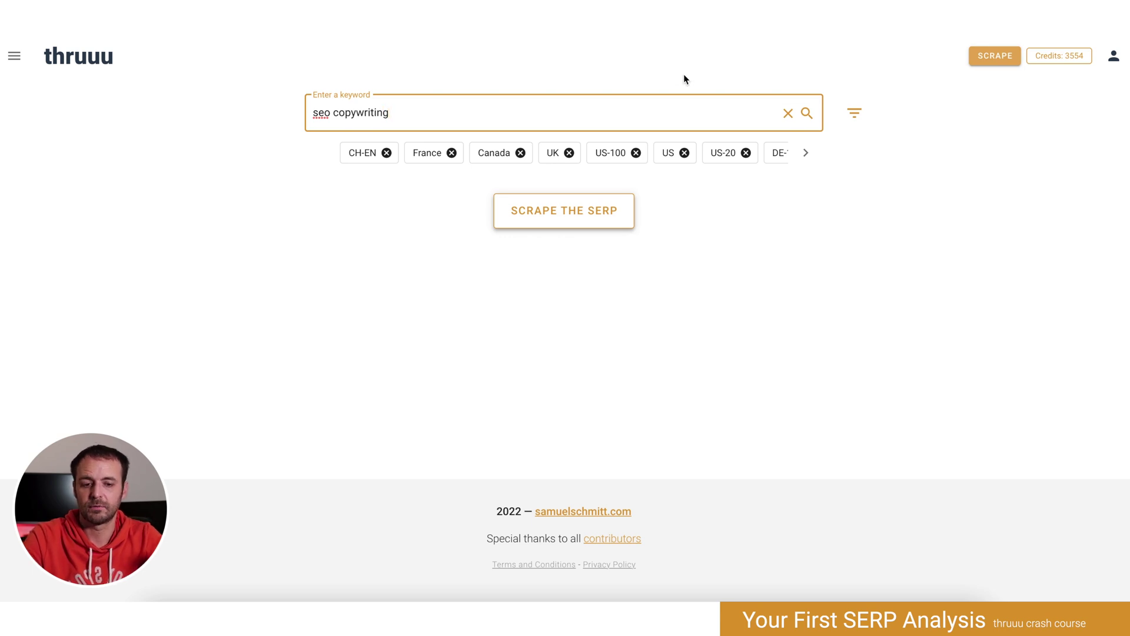
Step: Show the scrape settings and select United States as the country
left_click(852, 114)
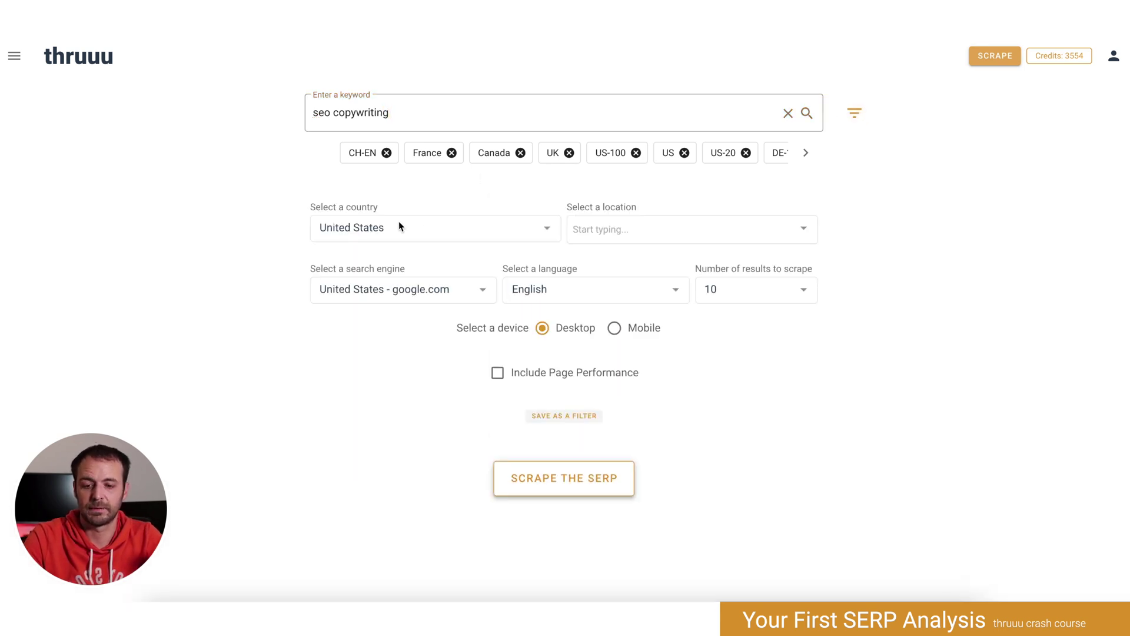
left_click(398, 228)
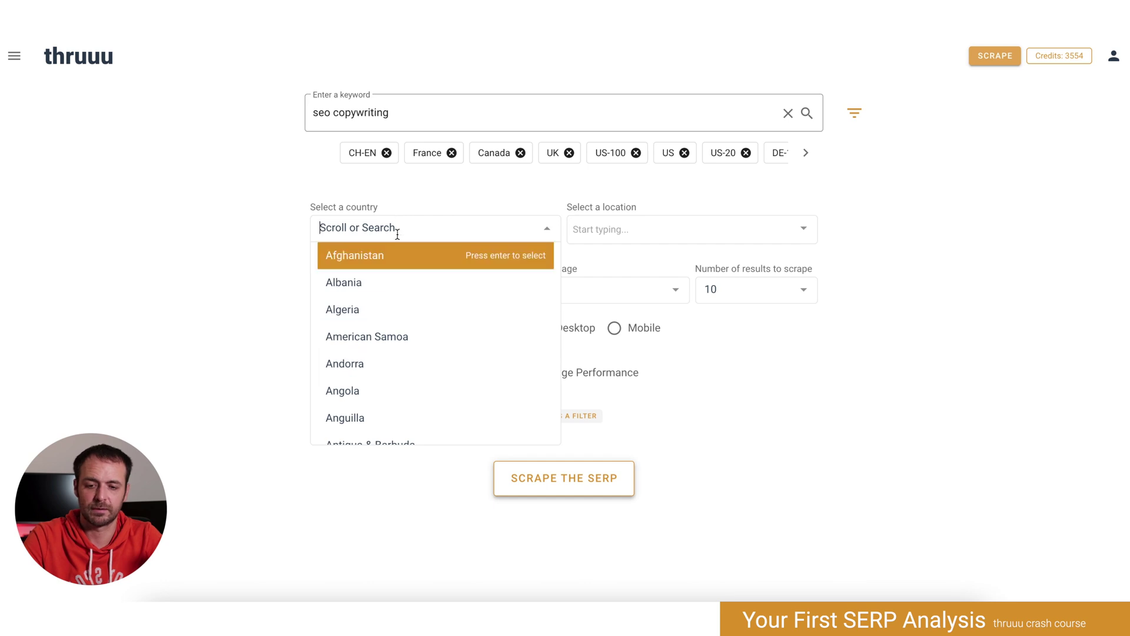
left_click(384, 182)
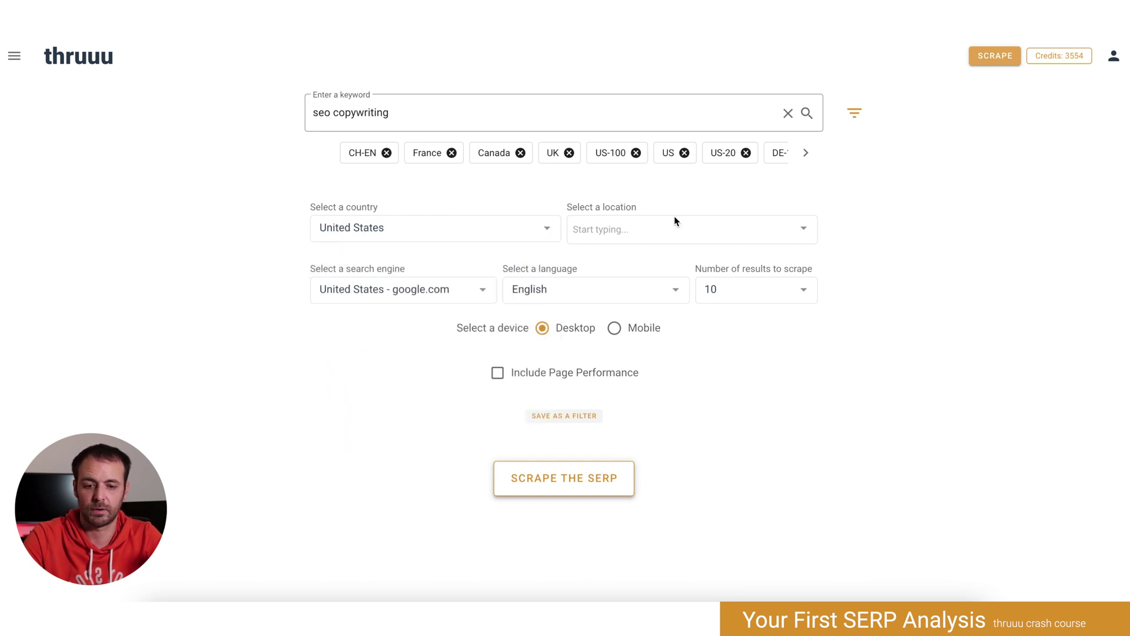
Step: Check the search engine and results-count lists, keeping google.com and 10 results
left_click(430, 289)
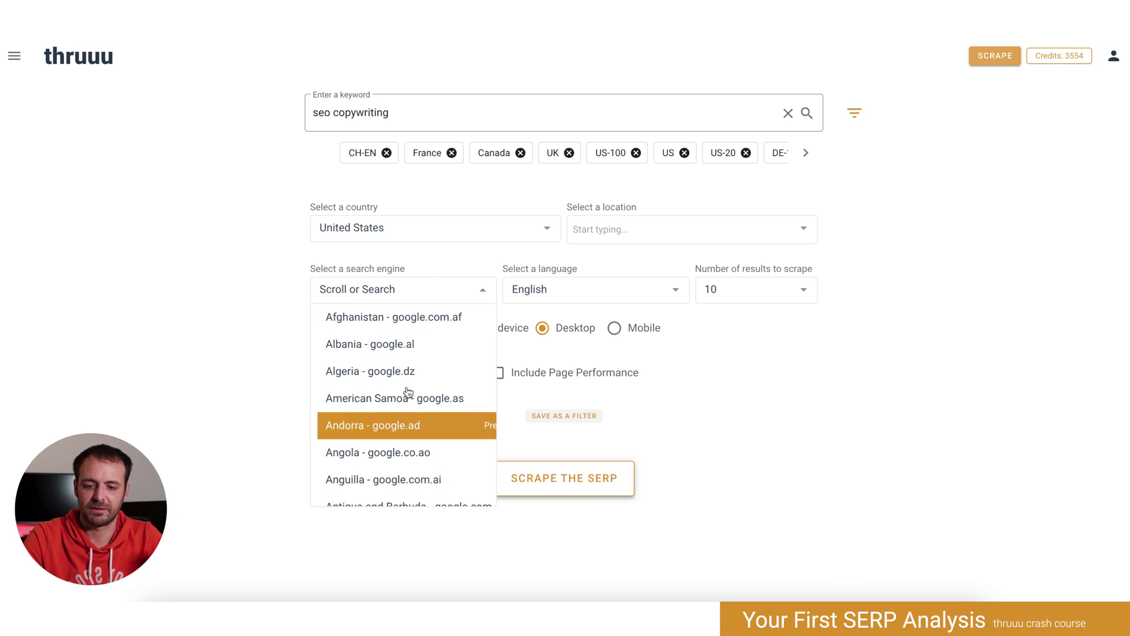
scroll(411, 367, "down", 4)
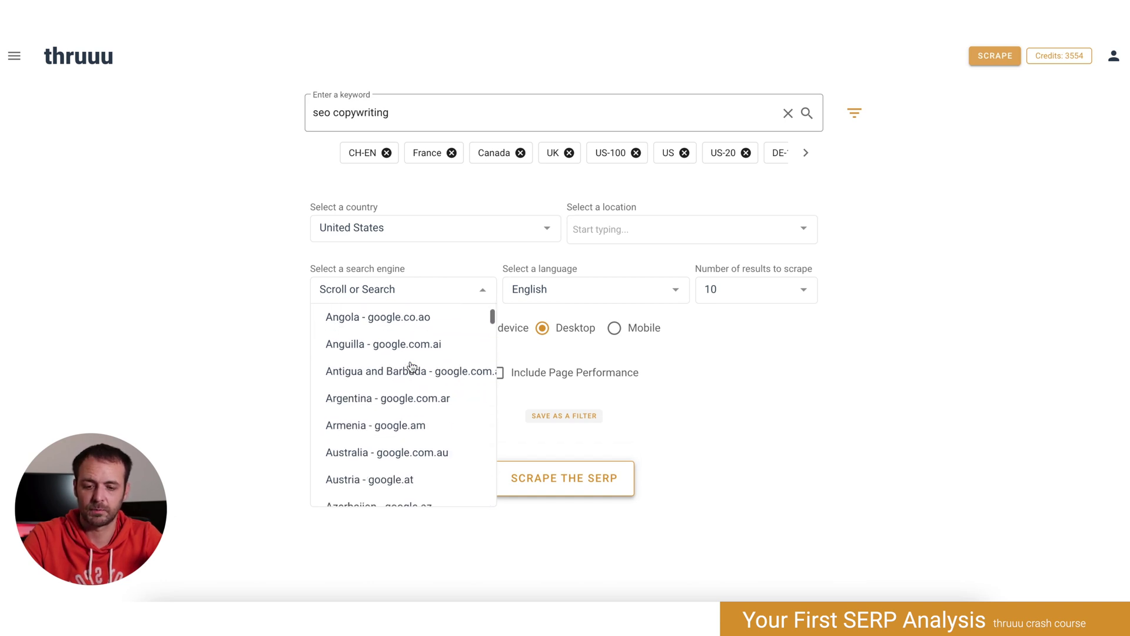
left_click(408, 248)
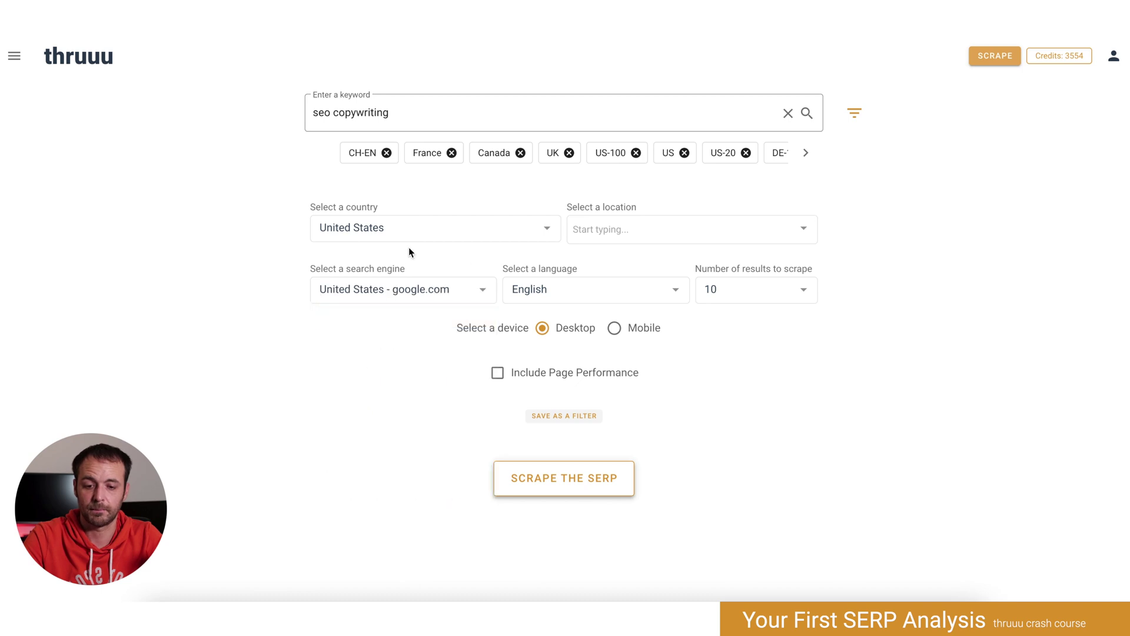
left_click(746, 290)
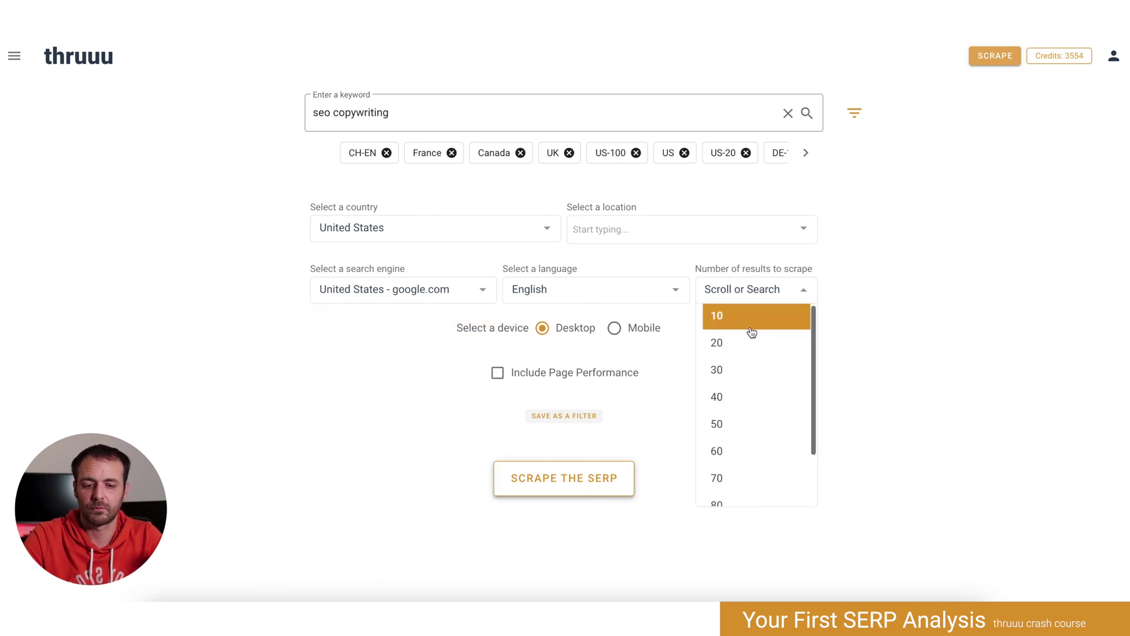
scroll(749, 331, "down", 1)
scroll(748, 326, "up", 1)
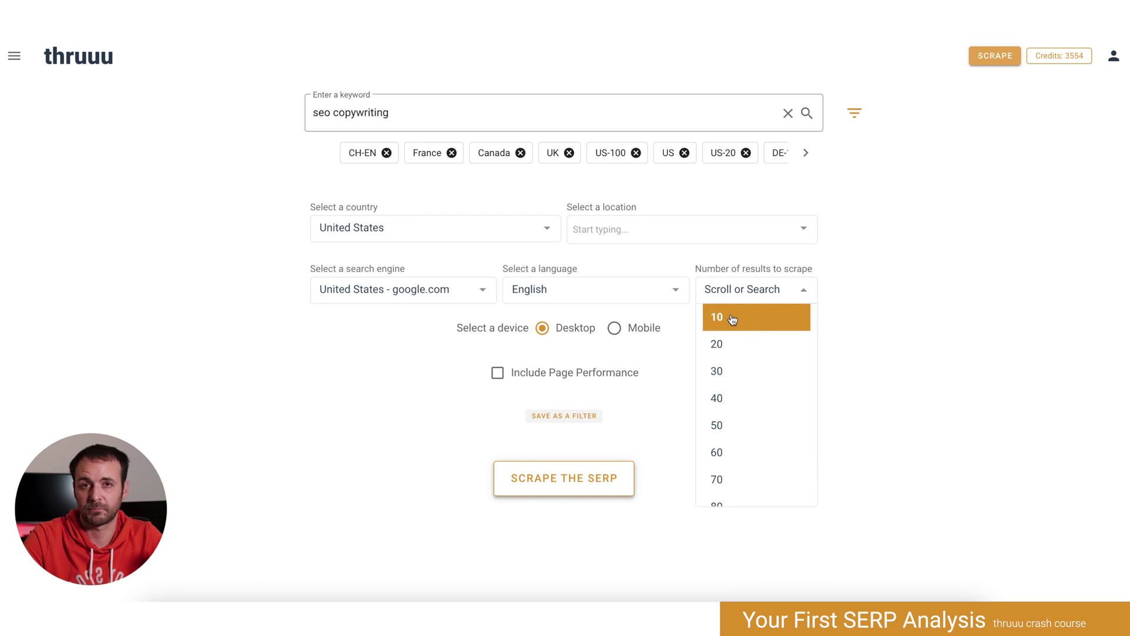
scroll(742, 348, "down", 2)
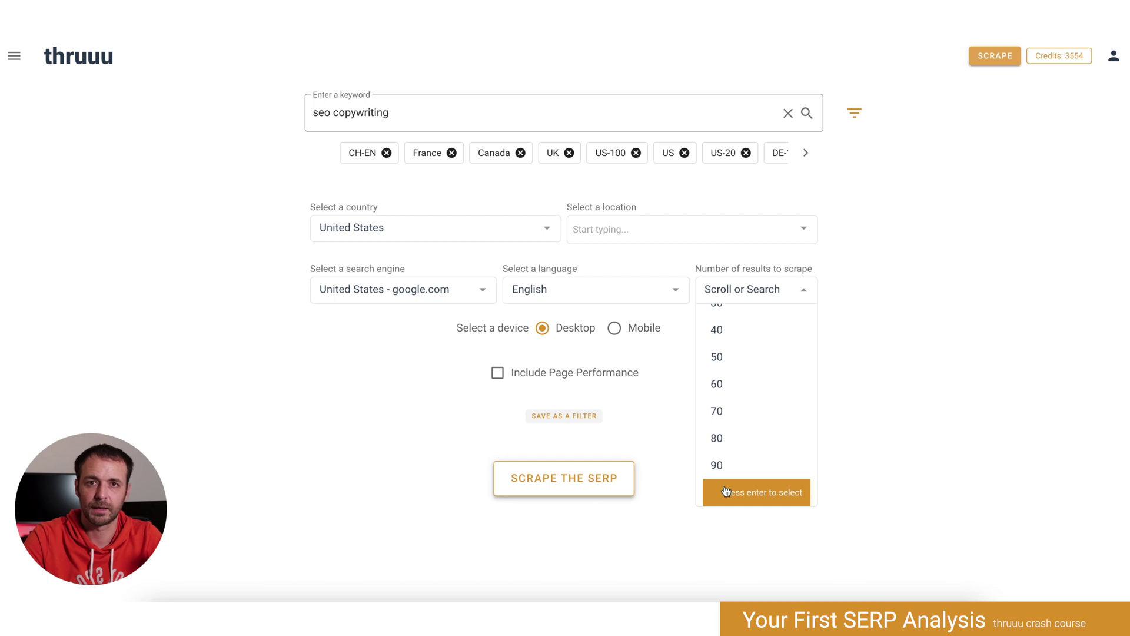
left_click(381, 344)
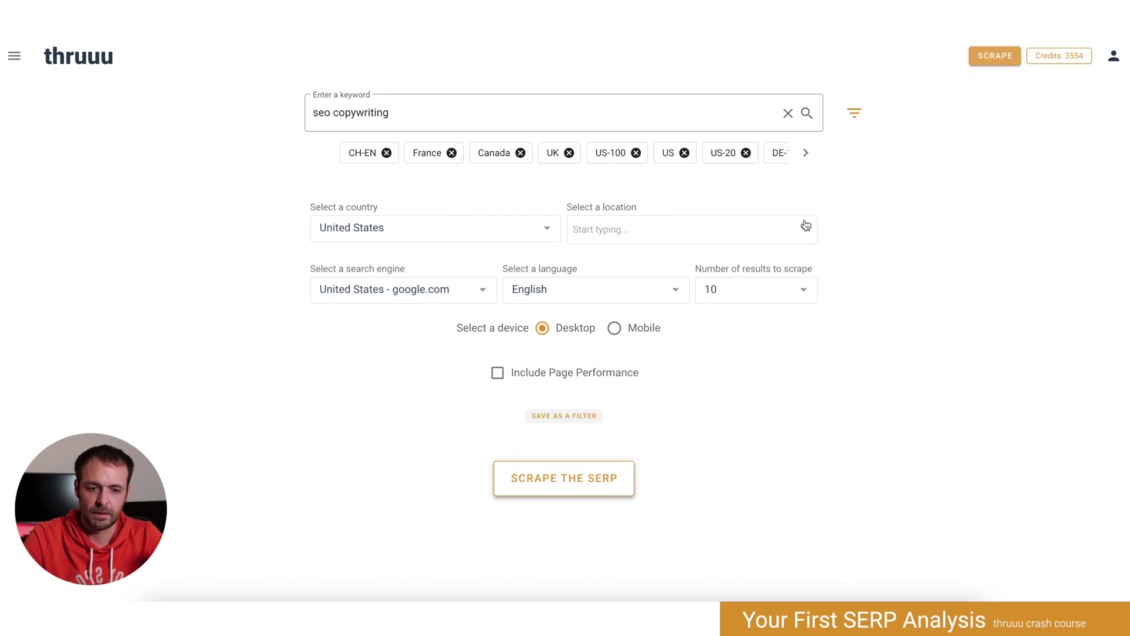
Step: Dismiss the location suggestions and try the France, Canada and UK presets
left_click(775, 231)
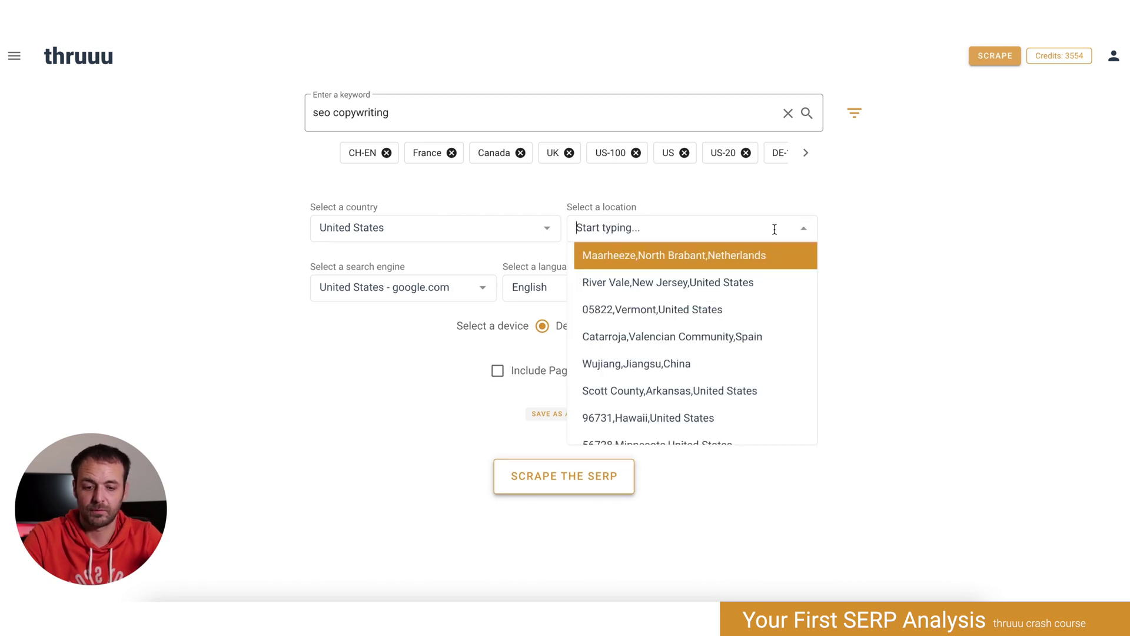
left_click(858, 193)
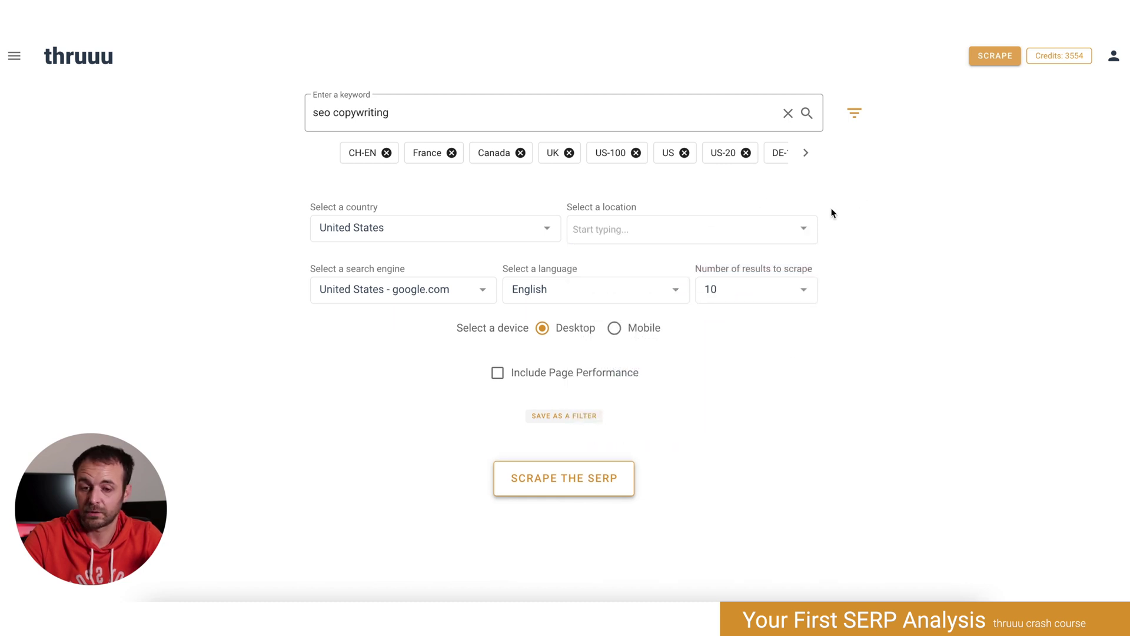
left_click(435, 158)
left_click(495, 158)
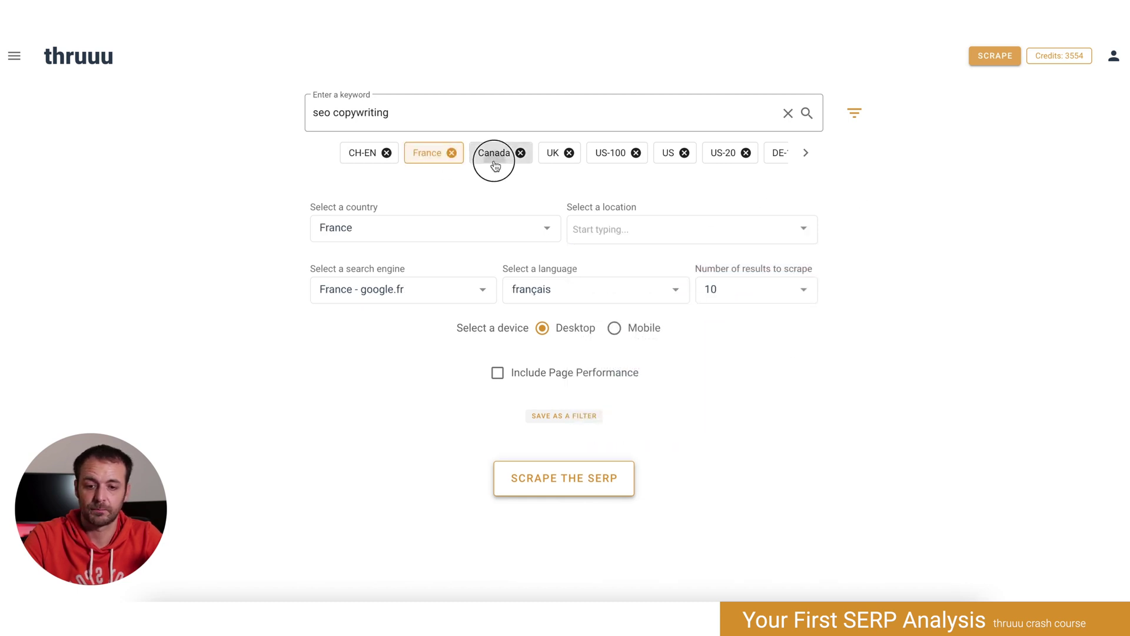
left_click(554, 157)
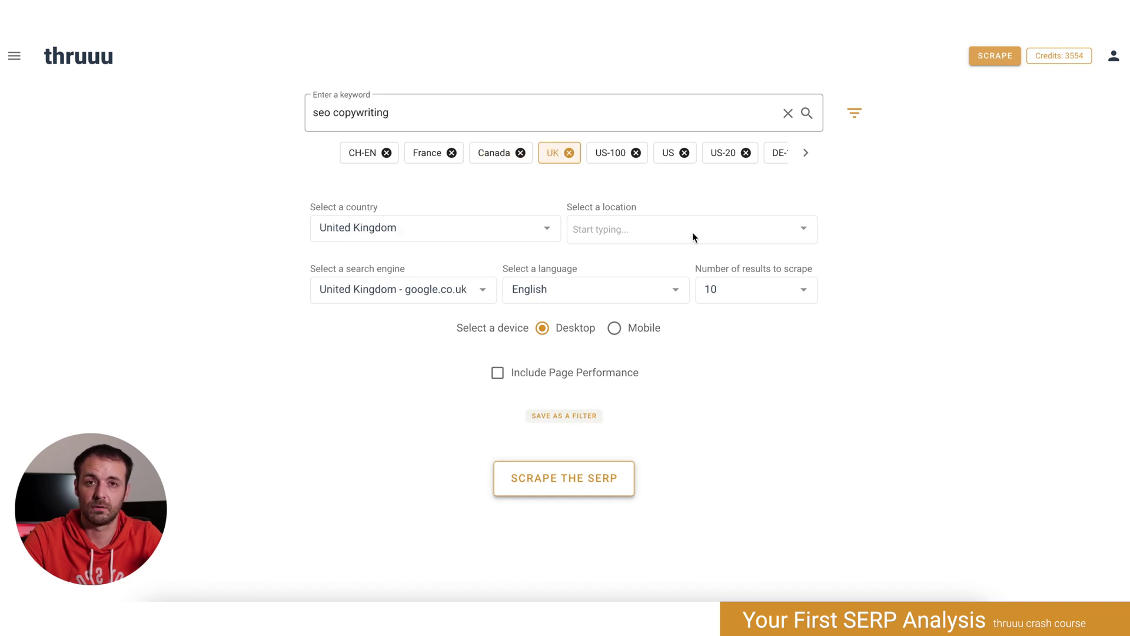
Step: Cancel saving a new filter, try the CH-EN preset, then apply the US preset
left_click(564, 418)
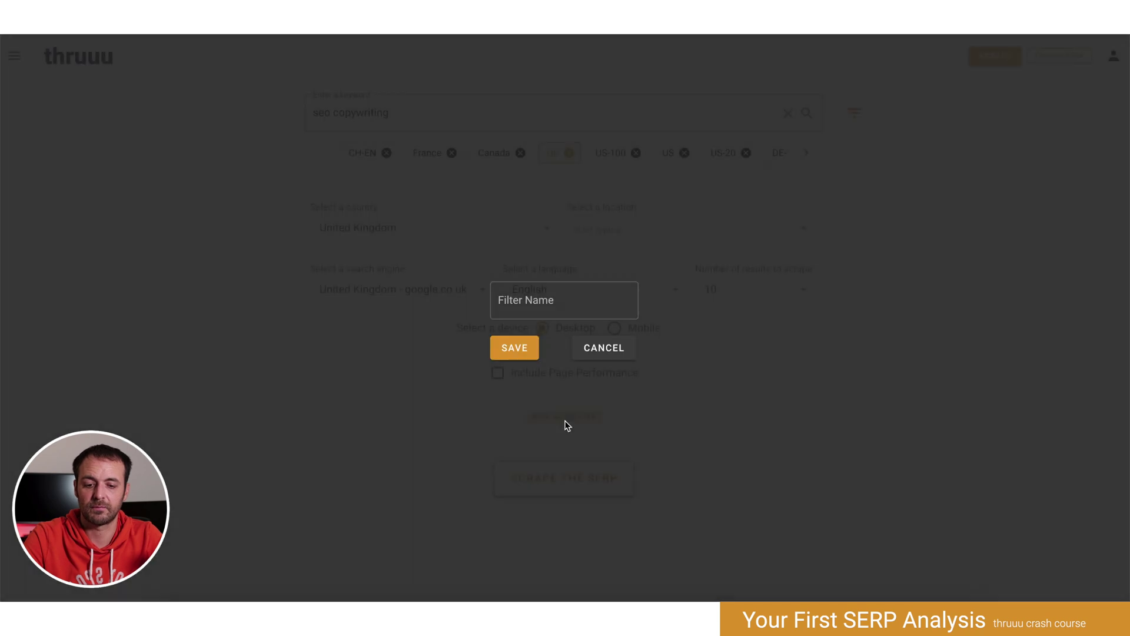
left_click(602, 348)
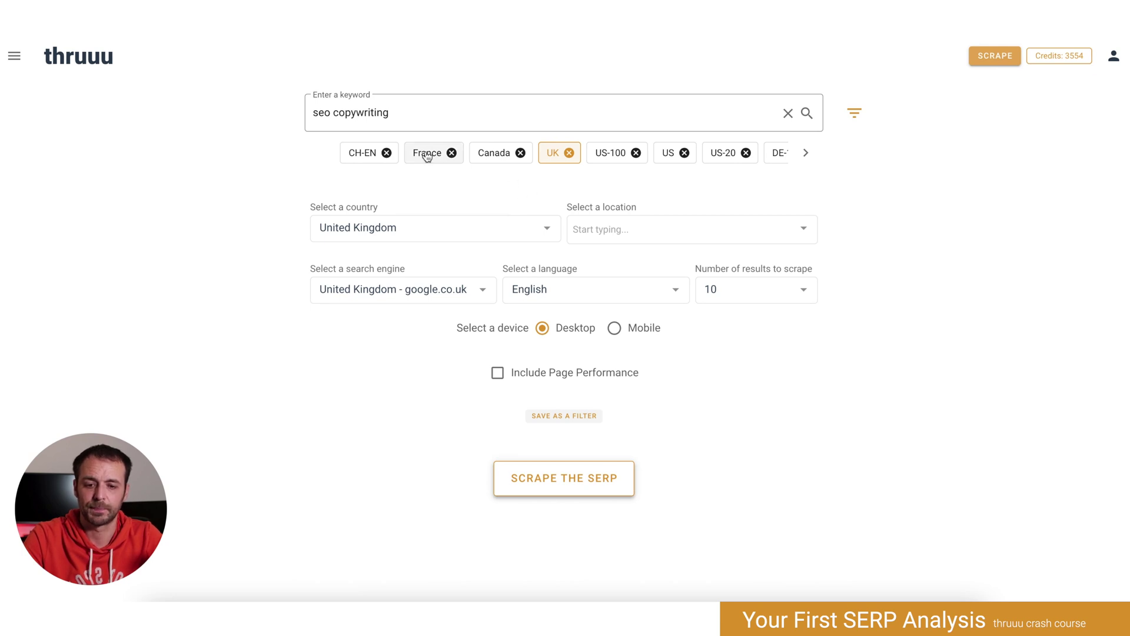
left_click(370, 154)
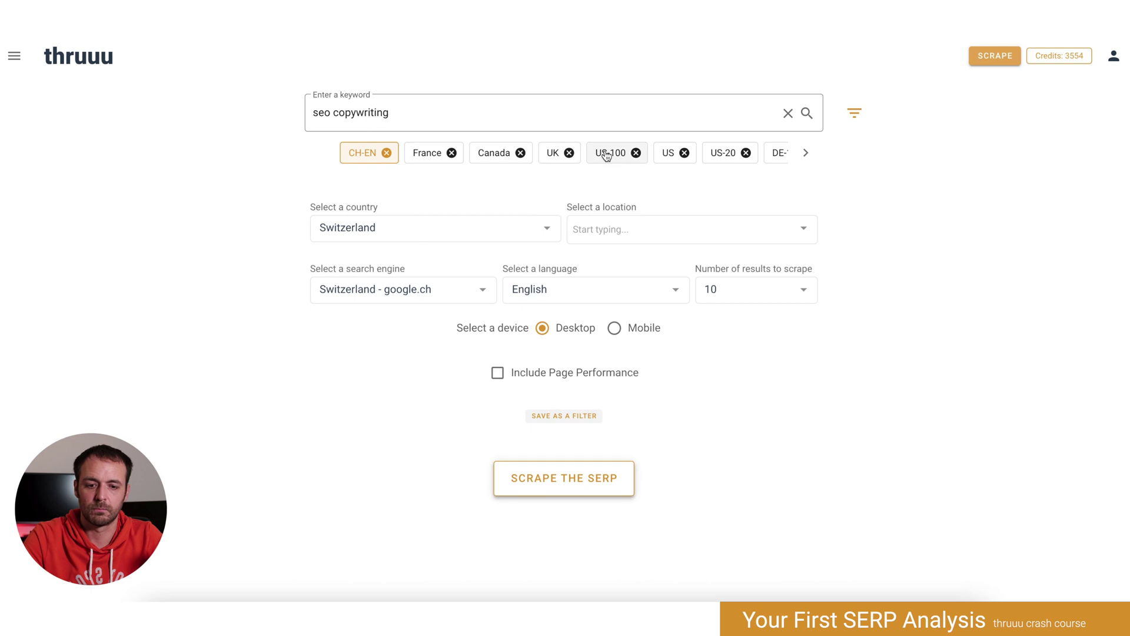
left_click(669, 153)
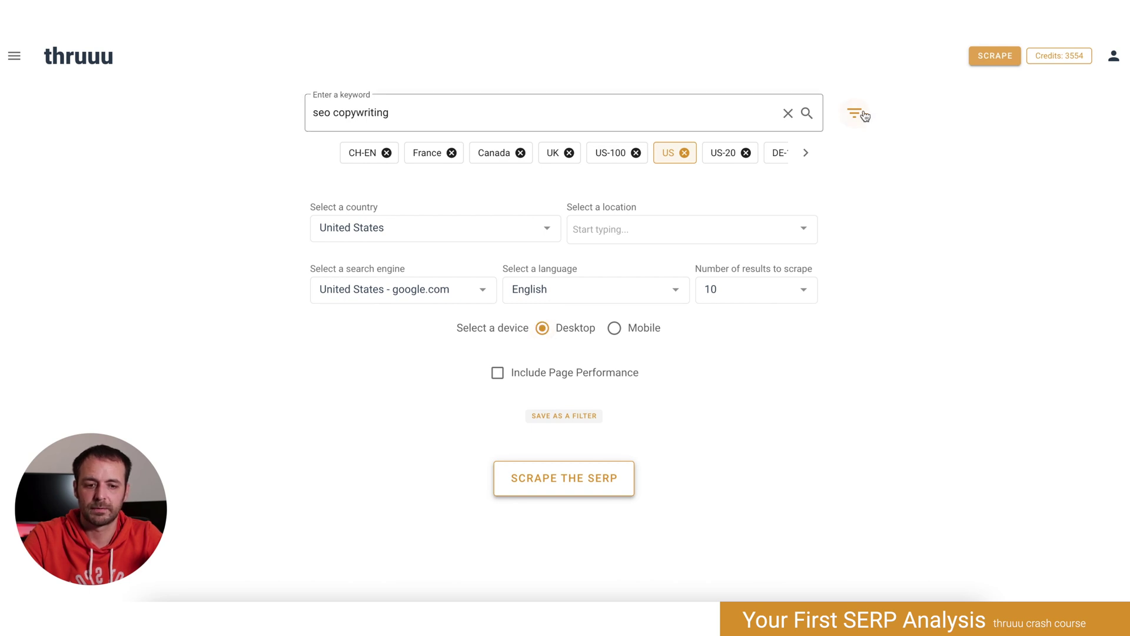
Step: Scrape the 'seo copywriting' SERP and scroll through the insights and ranked results
left_click(567, 481)
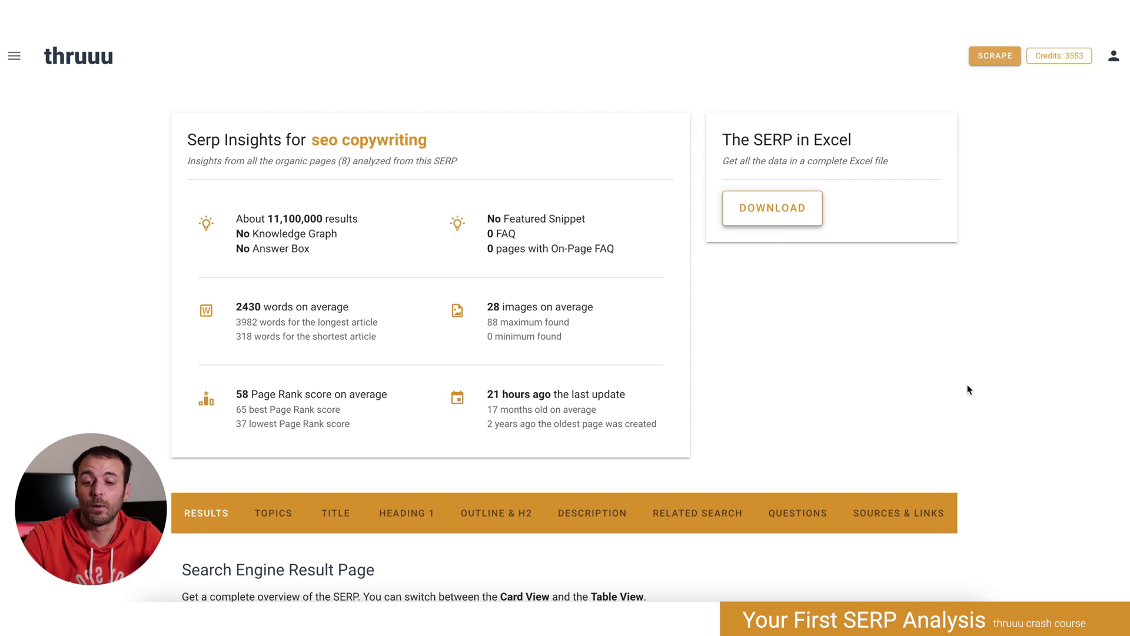
scroll(968, 390, "down", 6)
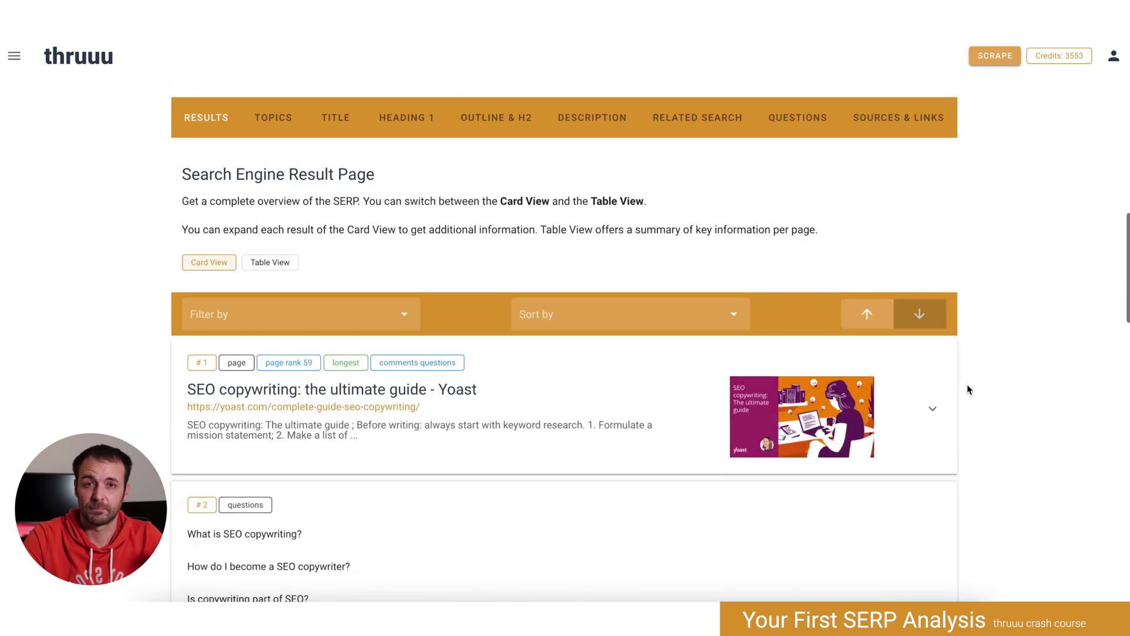
scroll(969, 390, "down", 3)
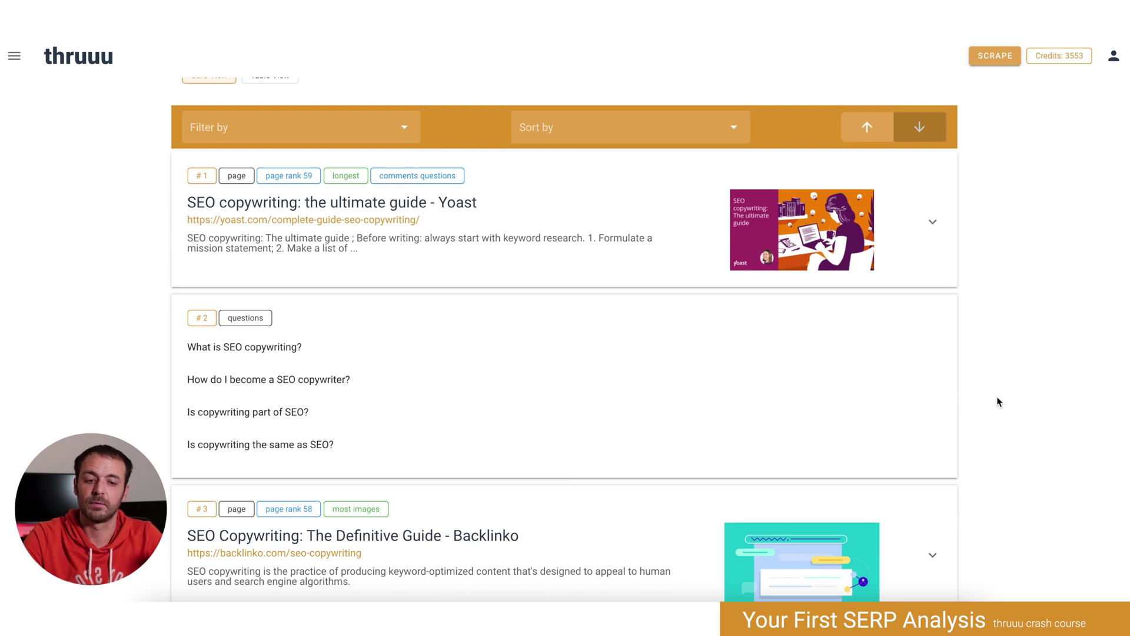
scroll(997, 398, "down", 1)
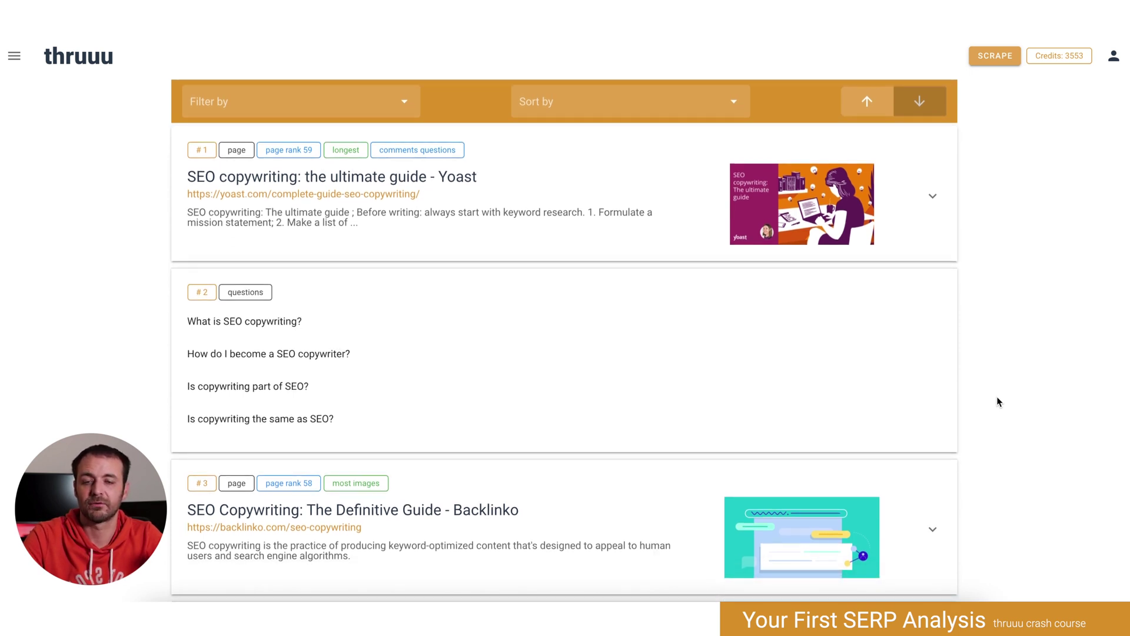